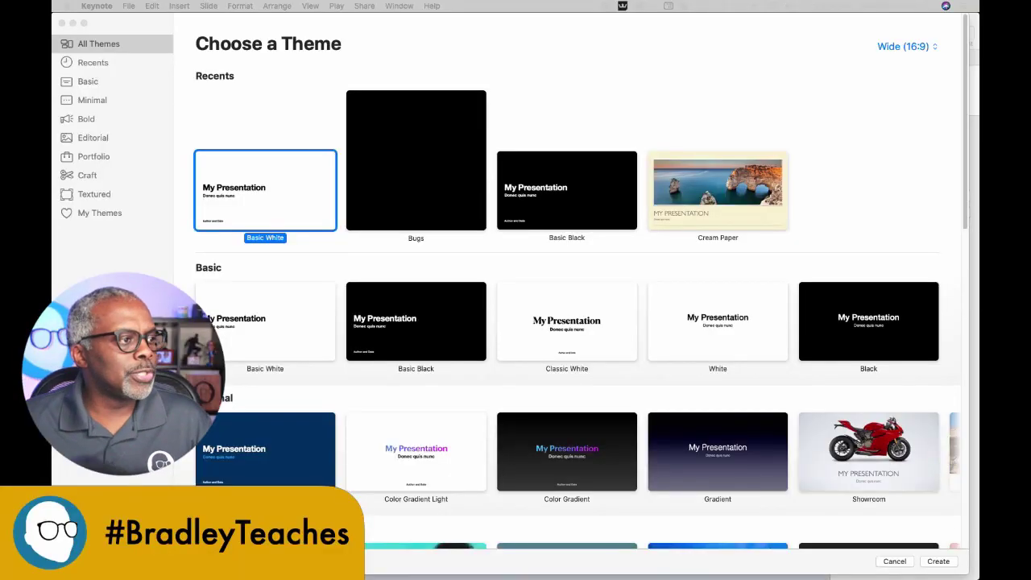
- Create a wide presentation from the Basic White theme and delete all placeholder text from the title slide
double_click(266, 193)
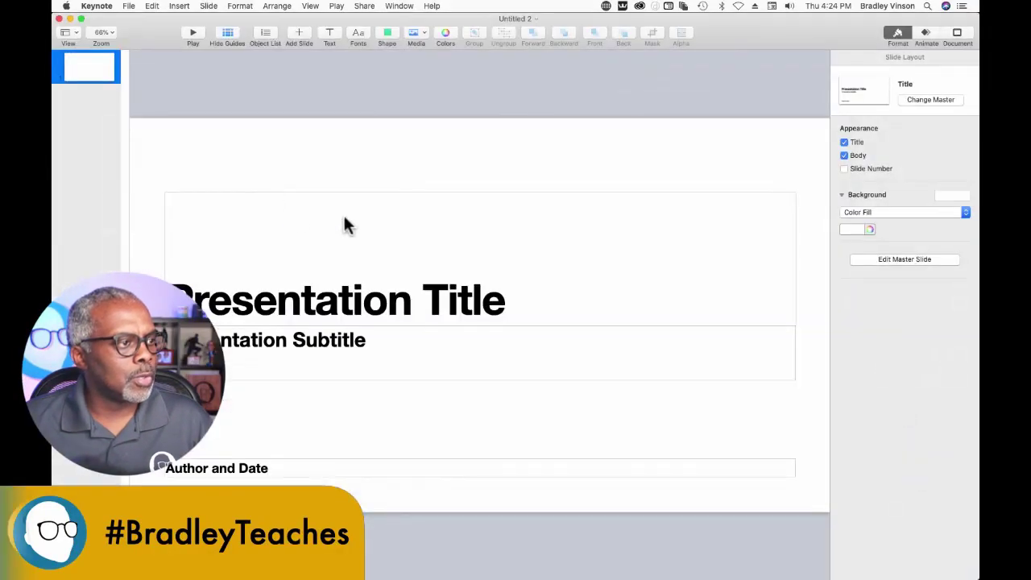
left_click_drag(275, 157, 420, 485)
key("Delete")
key("super+shift+comma")
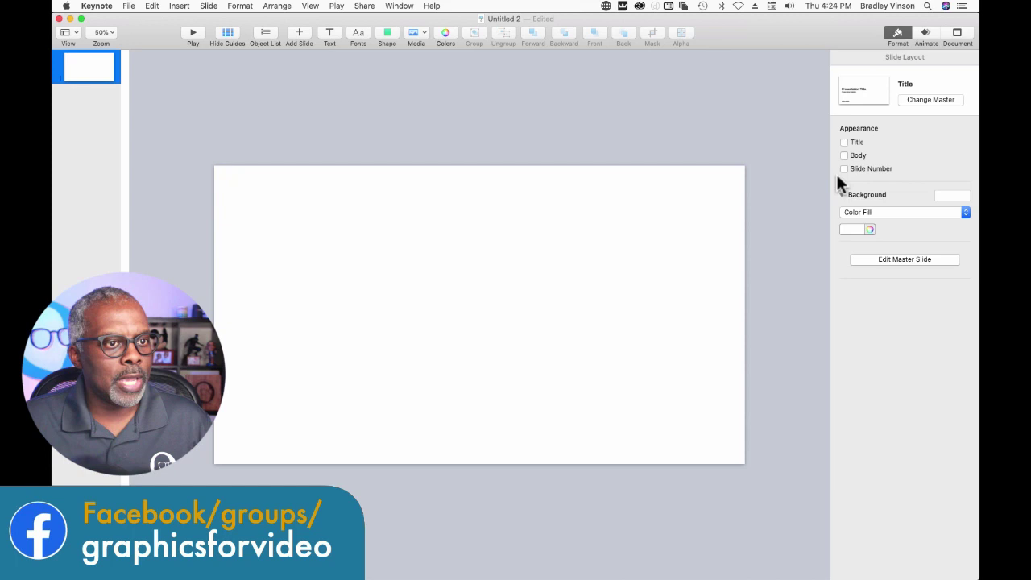
- Set the slide background to No Fill
left_click(863, 211)
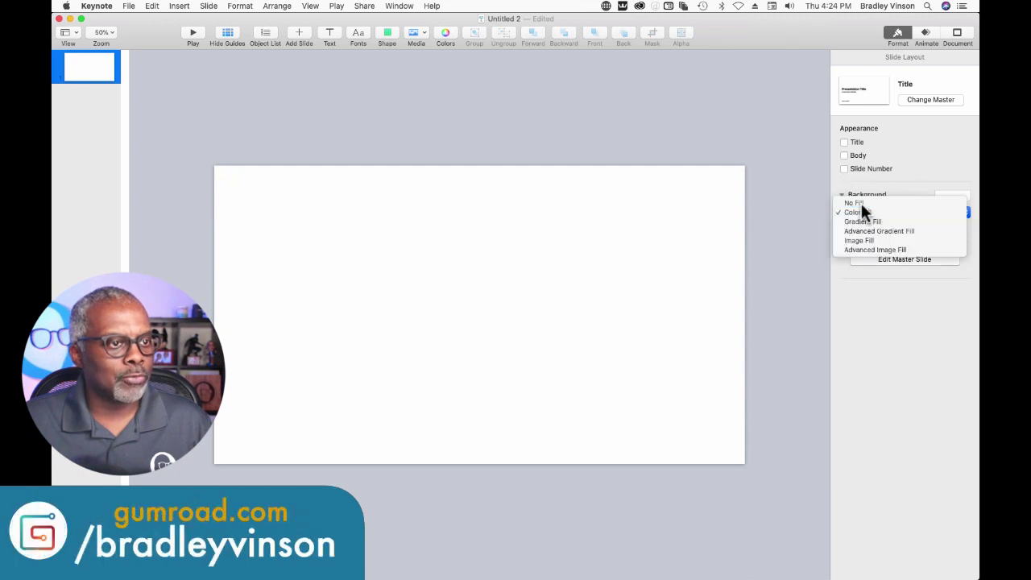
left_click(861, 203)
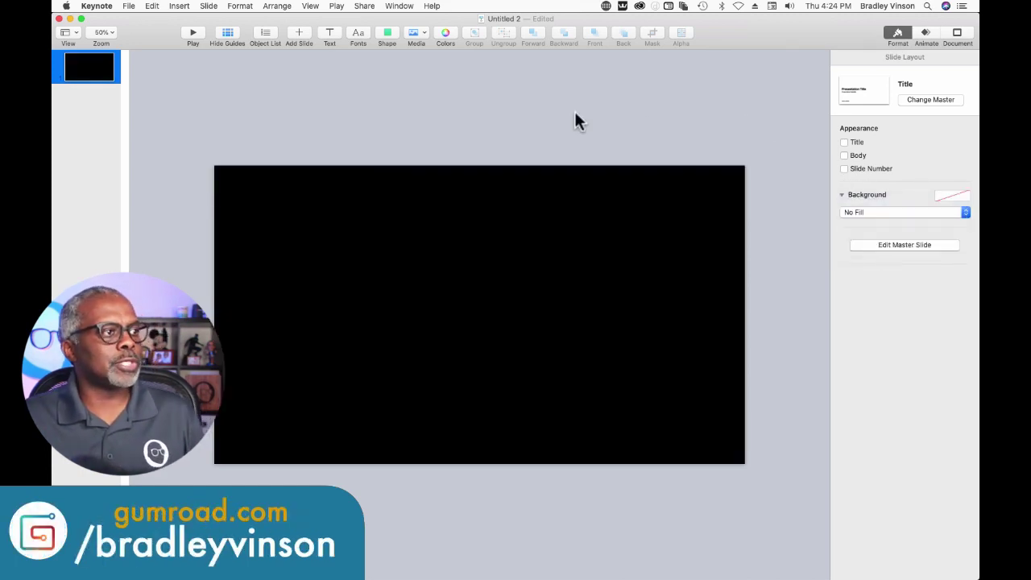
- Add a text box to the slide and paste the copied credits list into it
left_click(329, 32)
left_click(478, 319)
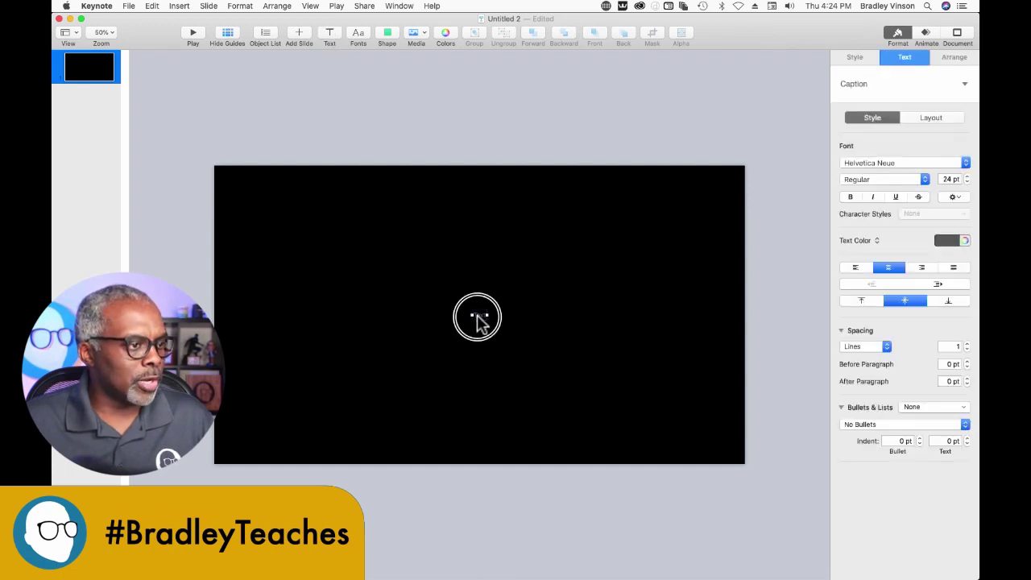
key("super+v")
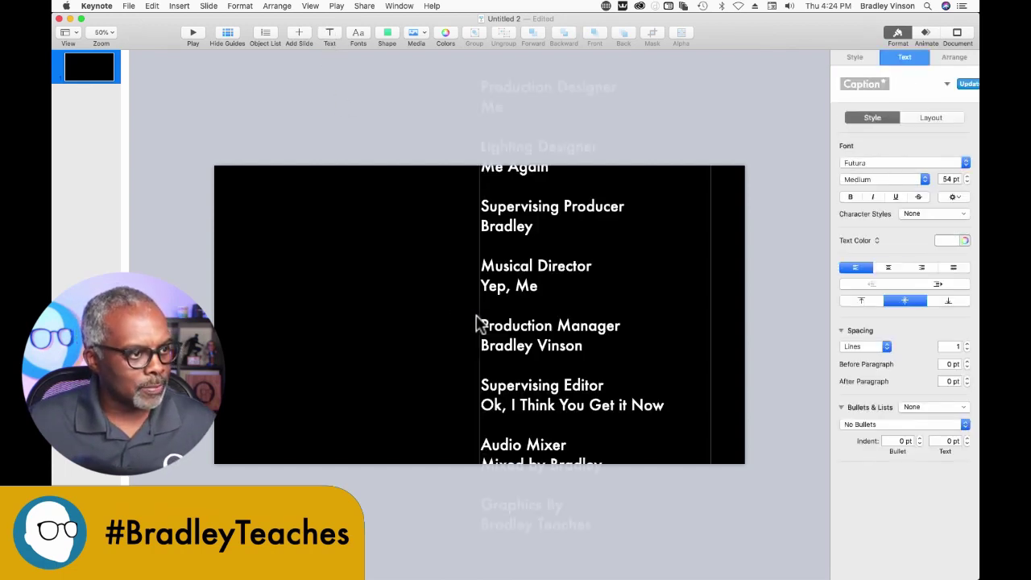
- Delete the credits from Supervising Producer through Supervising Editor and move the text down so Host starts at the slide's upper edge
left_click_drag(481, 206, 482, 435)
key("BackSpace")
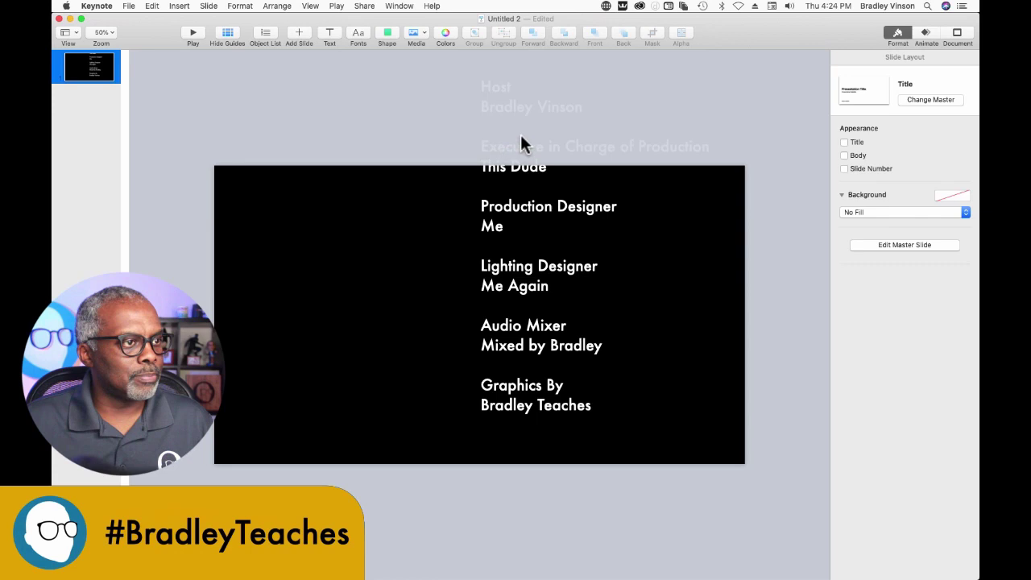
left_click_drag(522, 100, 524, 196)
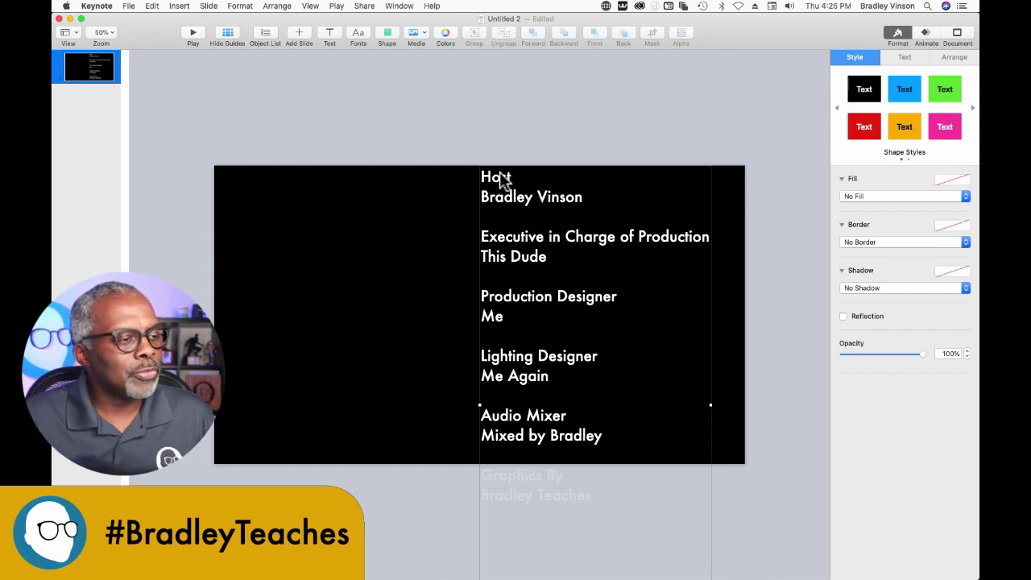
double_click(498, 179)
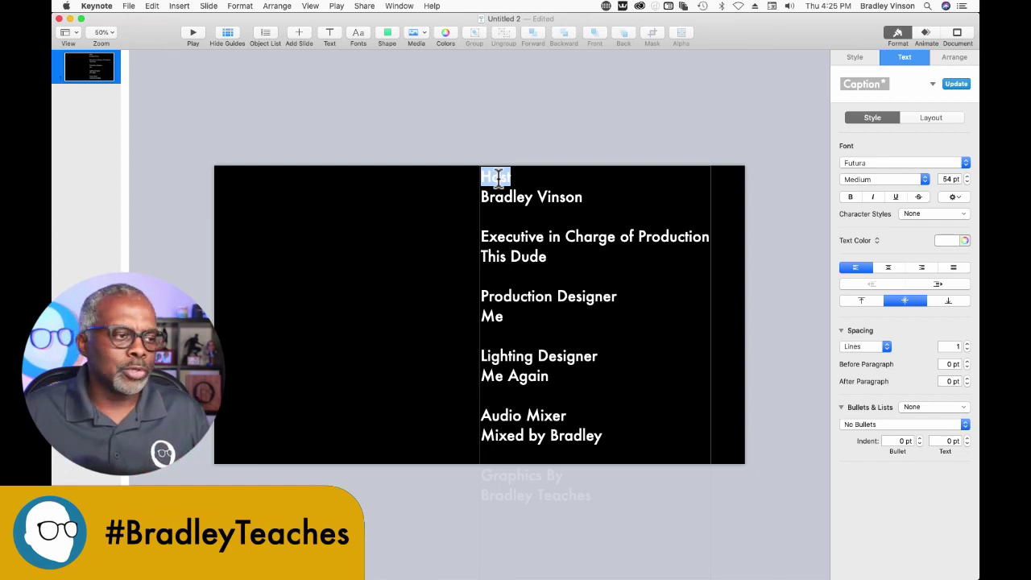
left_click(543, 276)
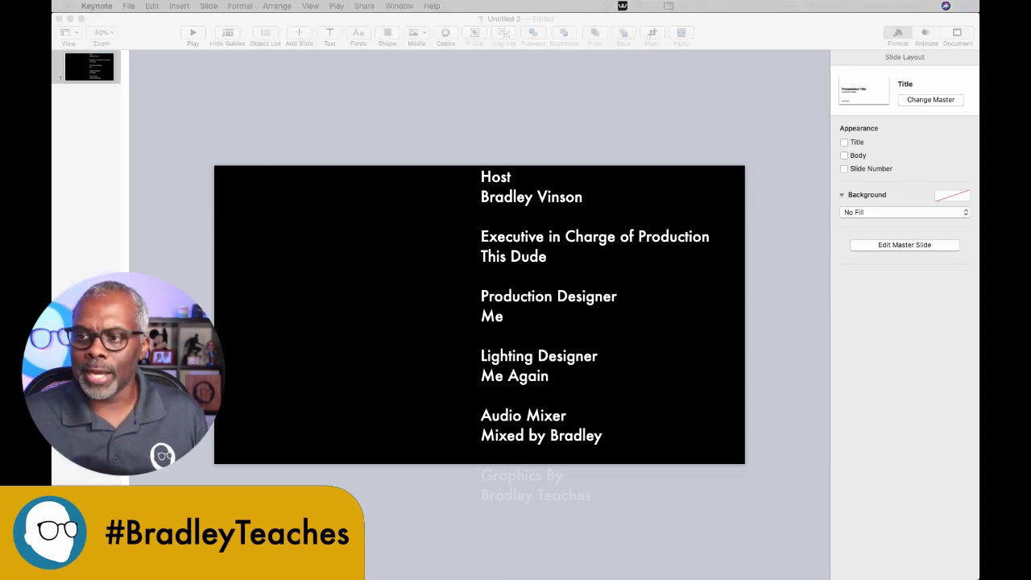
- Place the round glasses logo image beside the credits and shrink it to about 344 × 320 pt
left_click_drag(1007, 290, 386, 380)
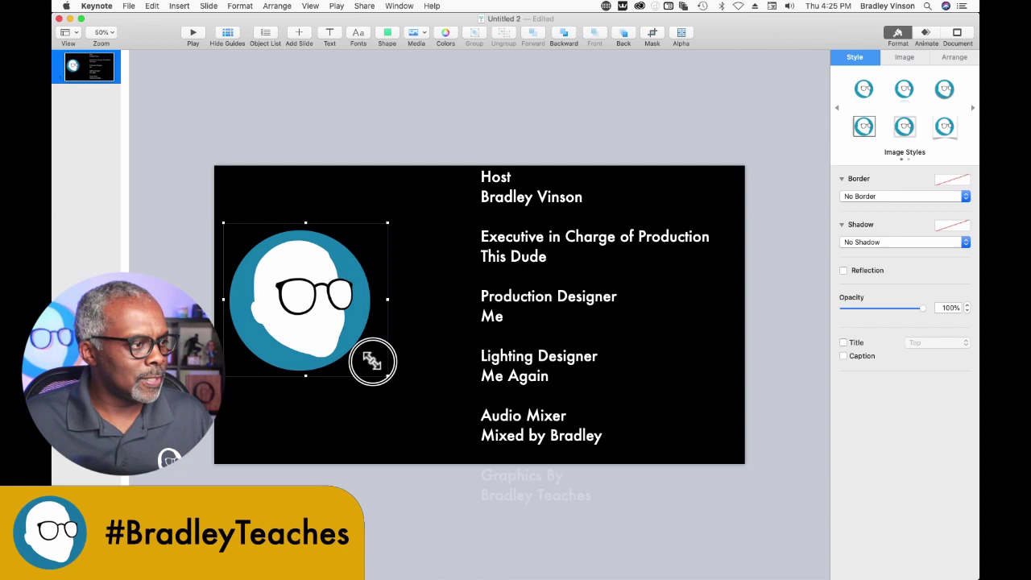
left_click_drag(387, 375, 317, 312)
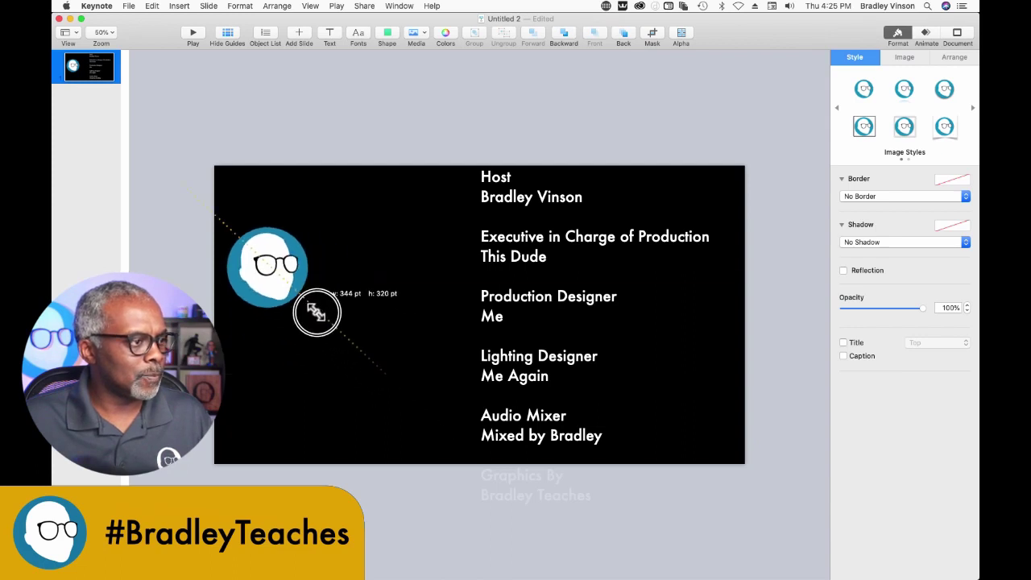
left_click(403, 307)
- Move the credits text up until only the Graphics By credit is on the slide, and place the logo below that credit
left_click_drag(497, 321, 499, 134)
left_click_drag(507, 315, 502, 197)
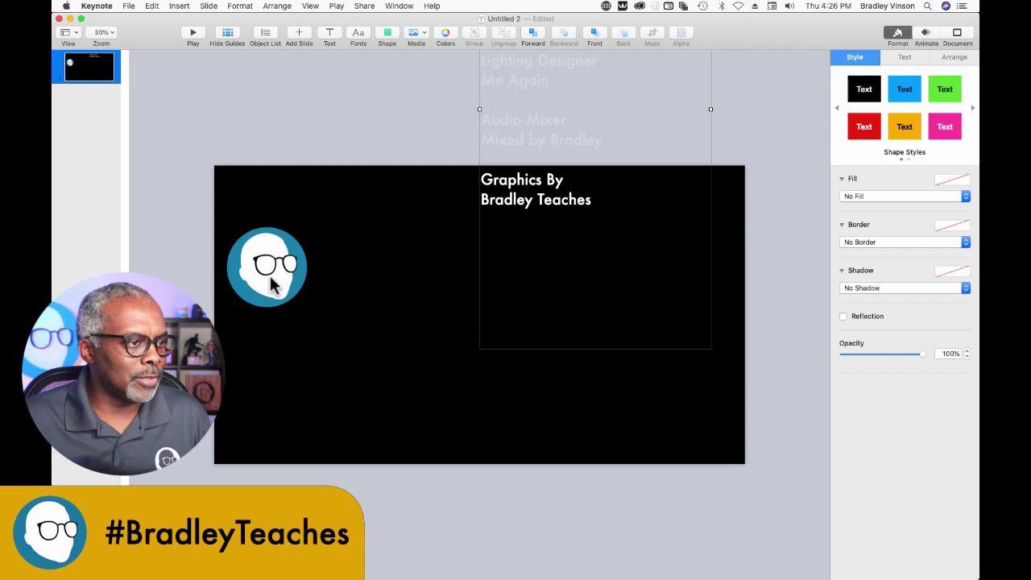
left_click_drag(301, 276, 588, 272)
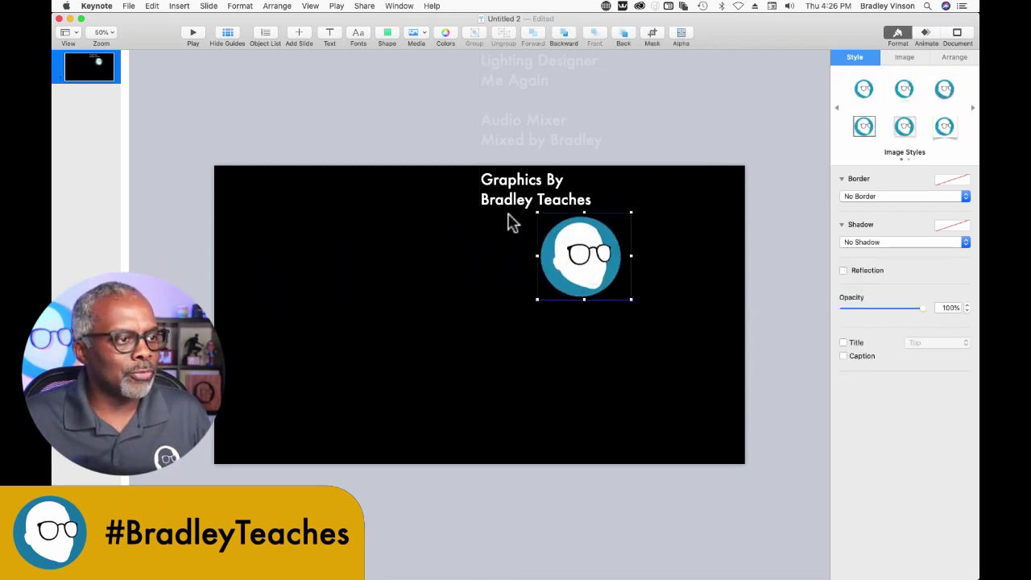
- Group the credits text and the logo
left_click(430, 255)
left_click_drag(435, 191, 677, 387)
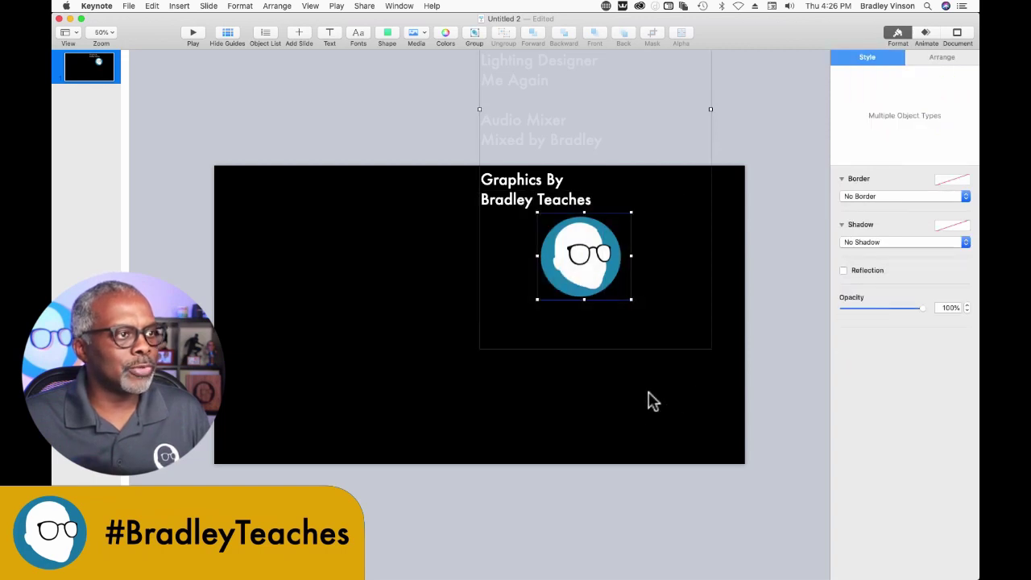
left_click(473, 34)
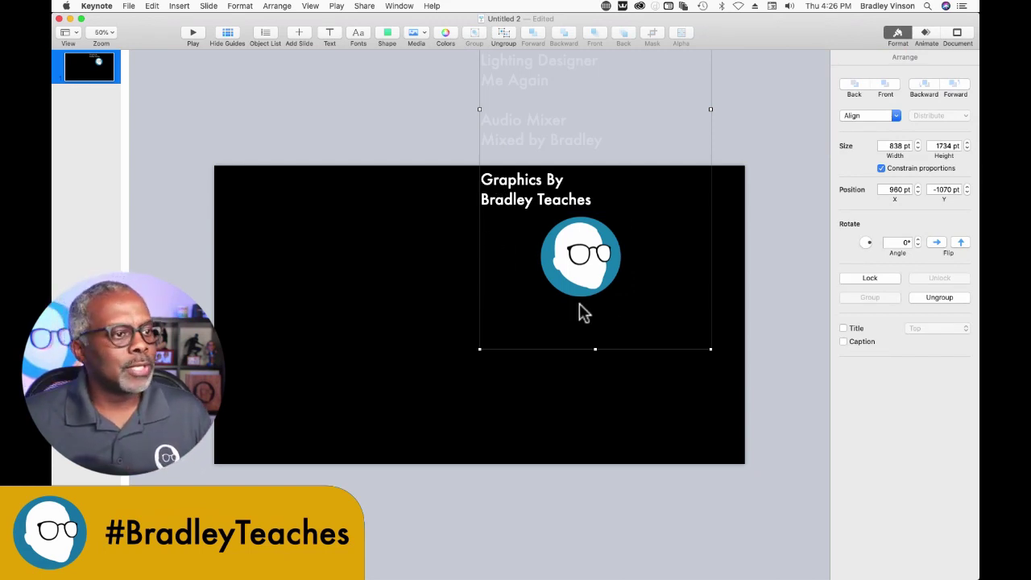
- Move the group until its credits and logo sit above the slide's upper edge, at about X 1016 pt and Y -1568 pt
left_click_drag(582, 295, 604, 151)
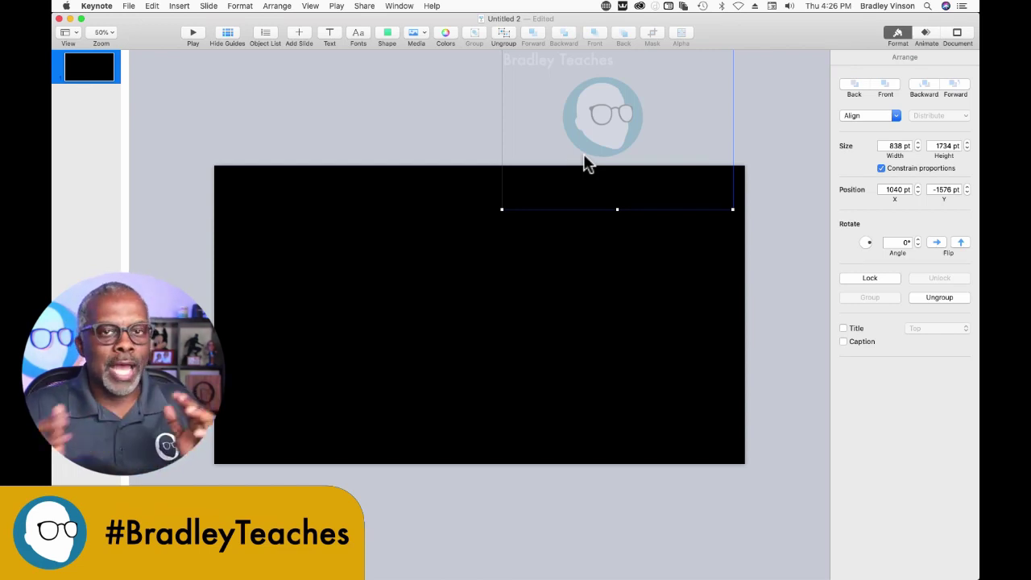
left_click_drag(598, 132, 653, 135)
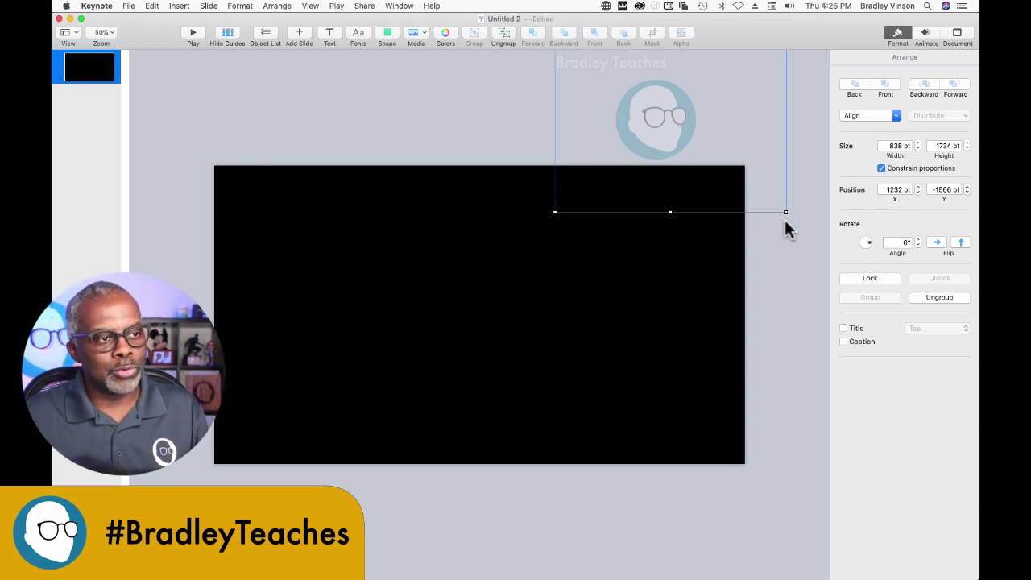
left_click_drag(658, 133, 599, 132)
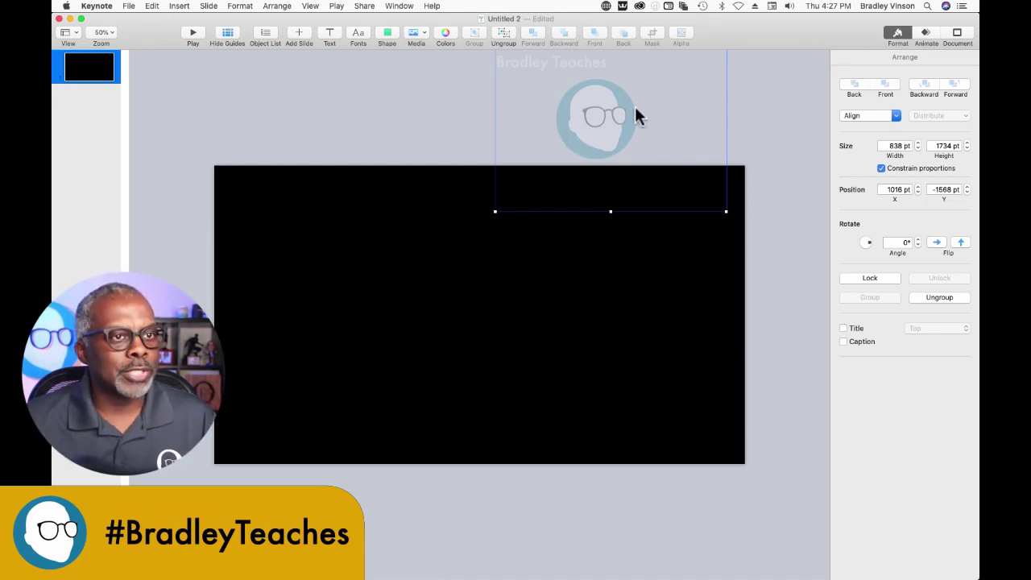
- Add a Move In build-in effect to the group, without Bounce and with the direction Bottom to Top
left_click(926, 33)
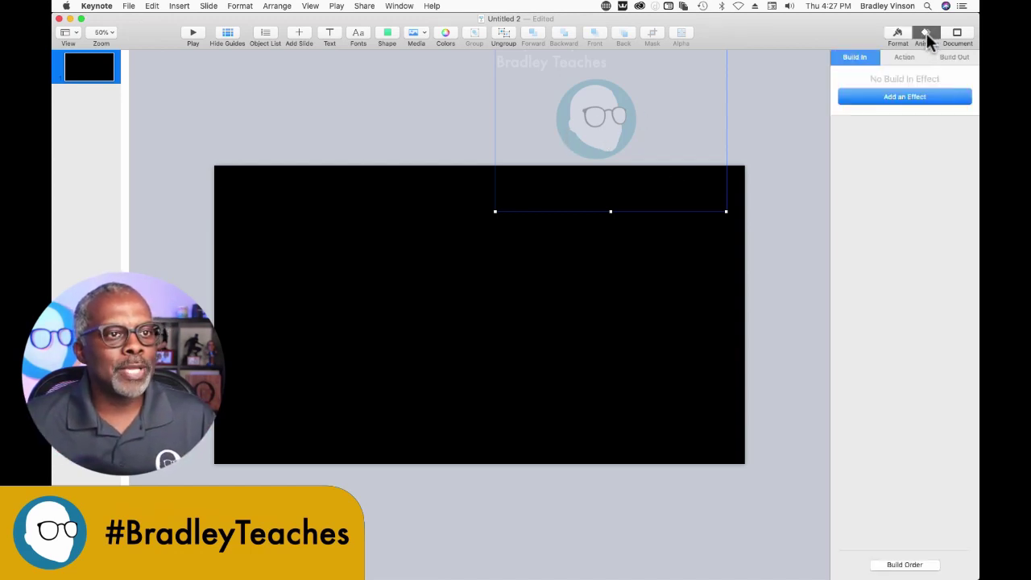
left_click(914, 97)
left_click(868, 151)
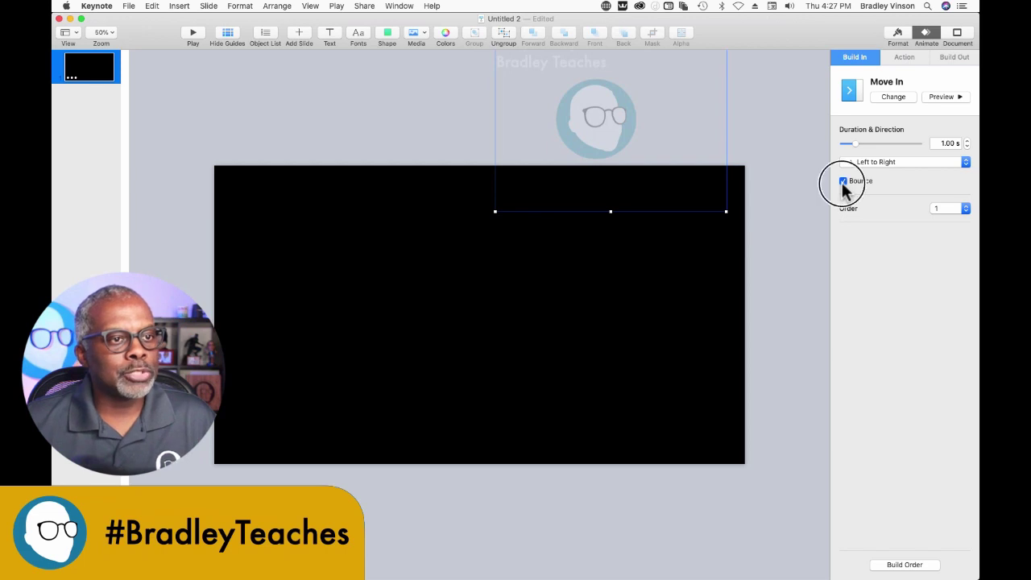
left_click(890, 161)
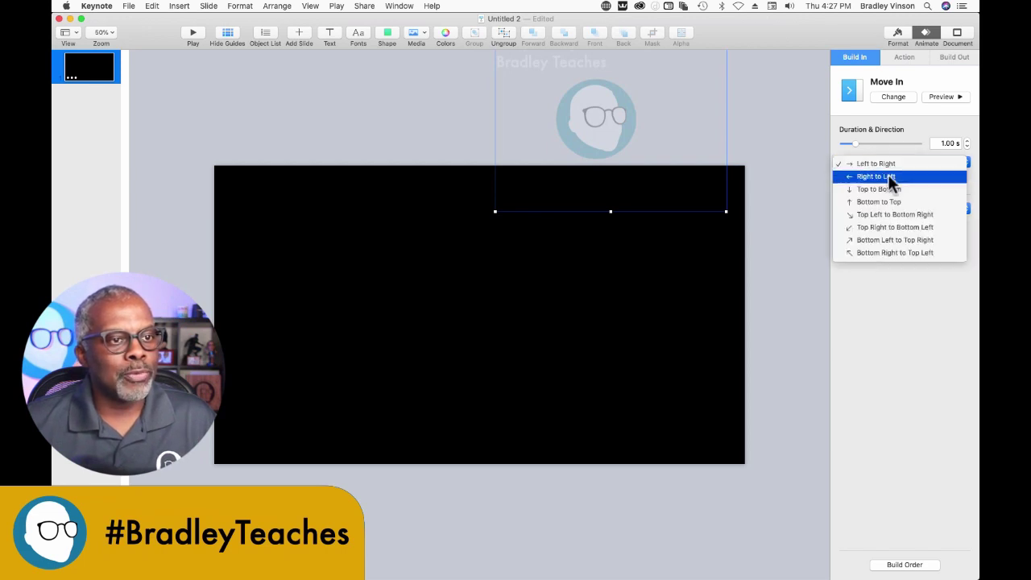
left_click(891, 201)
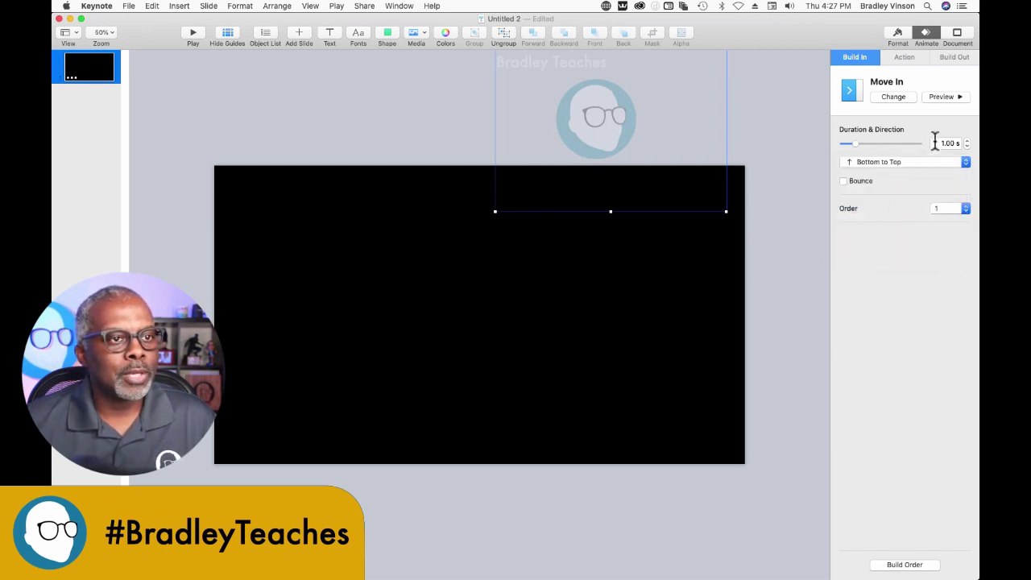
- Preview the Move In effect with a duration of 5.25 s, and lengthen its duration to 10 s
left_click_drag(854, 141, 878, 145)
left_click(941, 98)
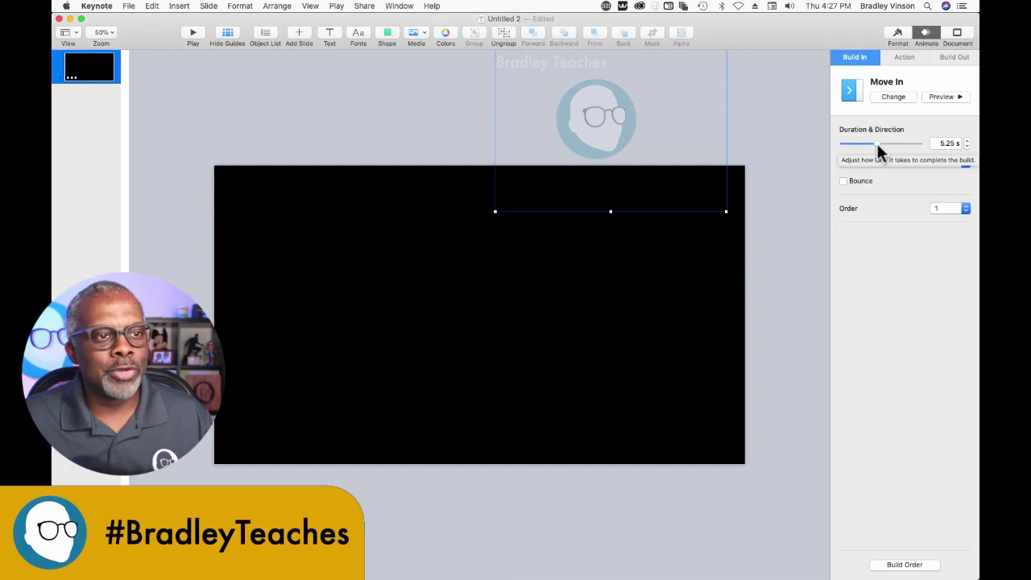
left_click_drag(876, 143, 888, 145)
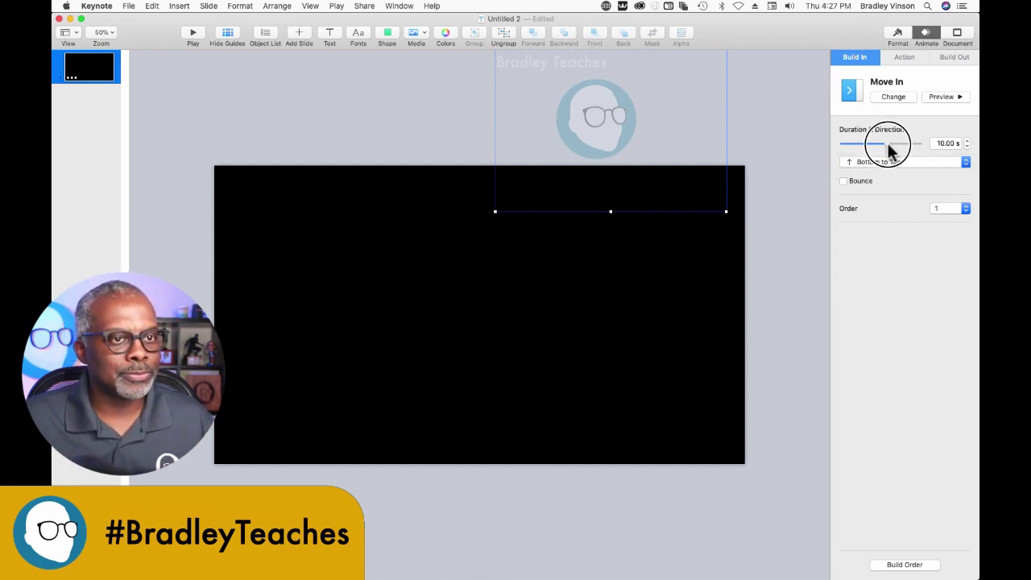
- Open the movie export settings and set both the next-slide and next-build delays to 0 seconds
left_click(125, 6)
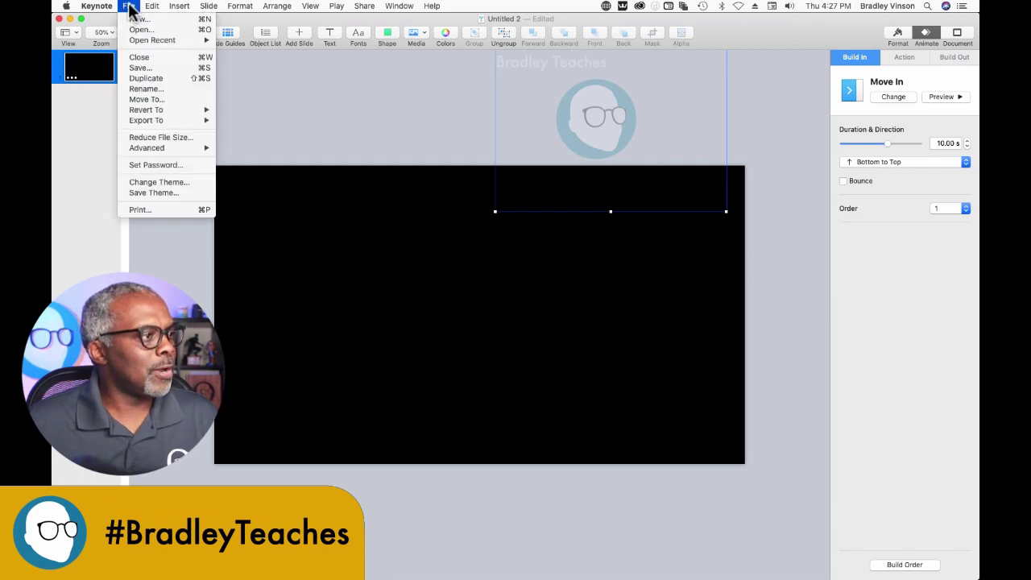
mouse_move(159, 119)
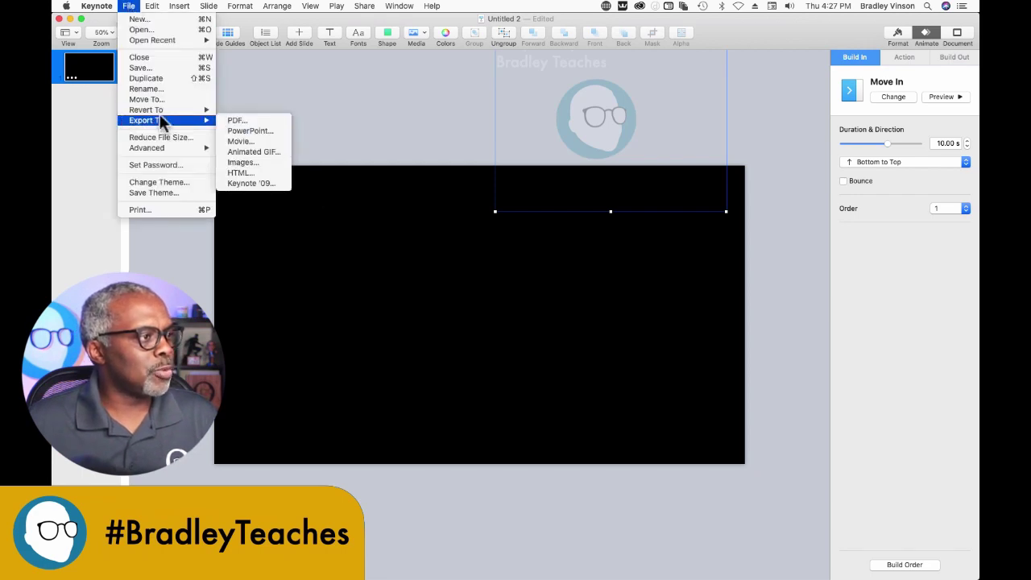
left_click(235, 139)
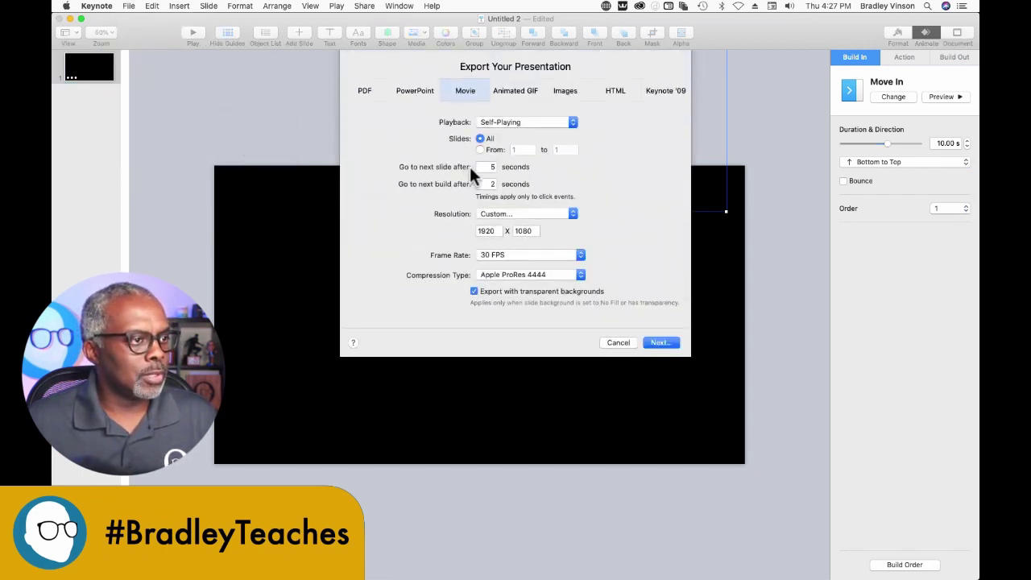
double_click(486, 167)
type("0")
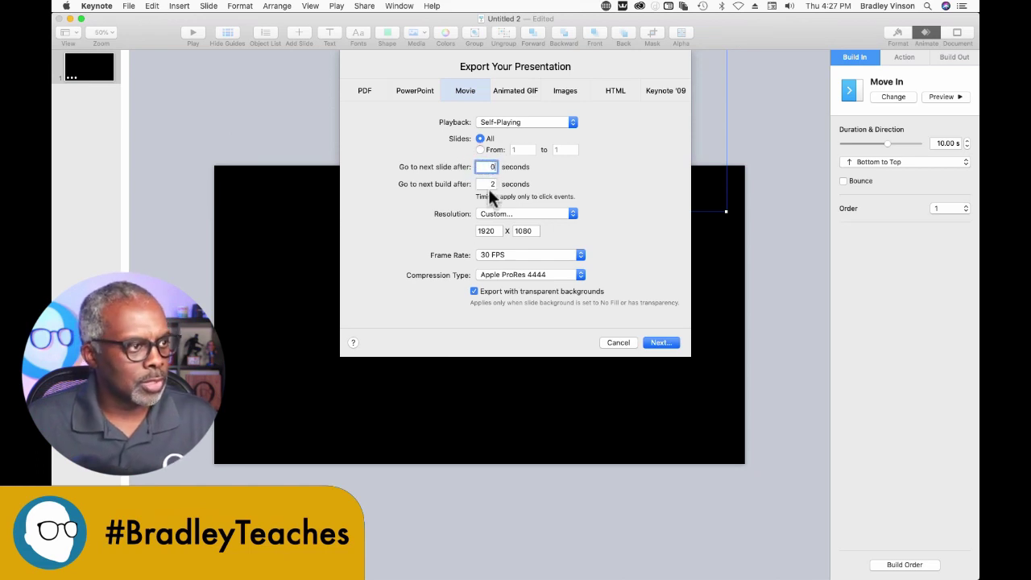
left_click(492, 185)
type("0")
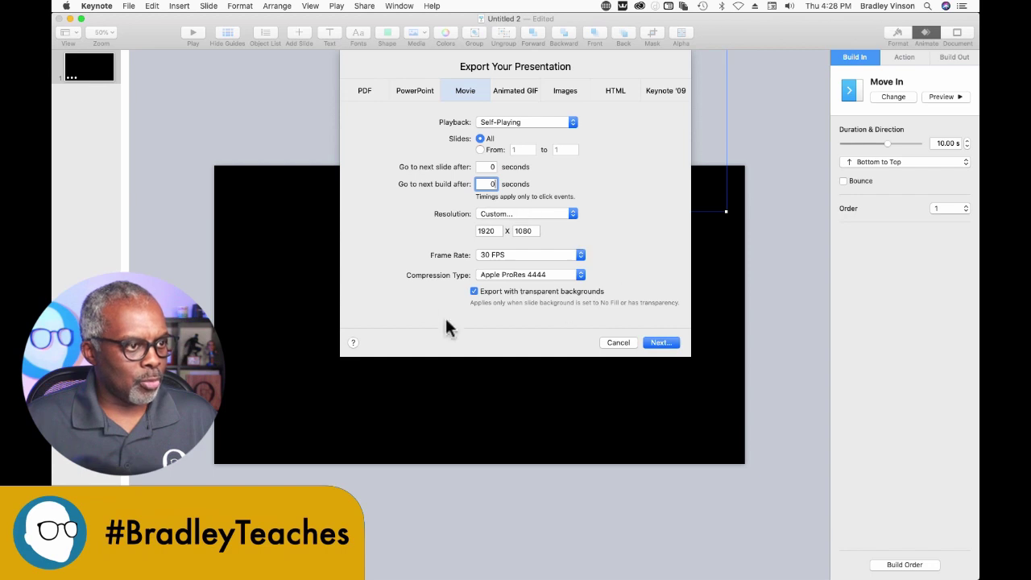
- Export the movie as scroll.mov to the -ECAMM_SETUP- folder
left_click(661, 345)
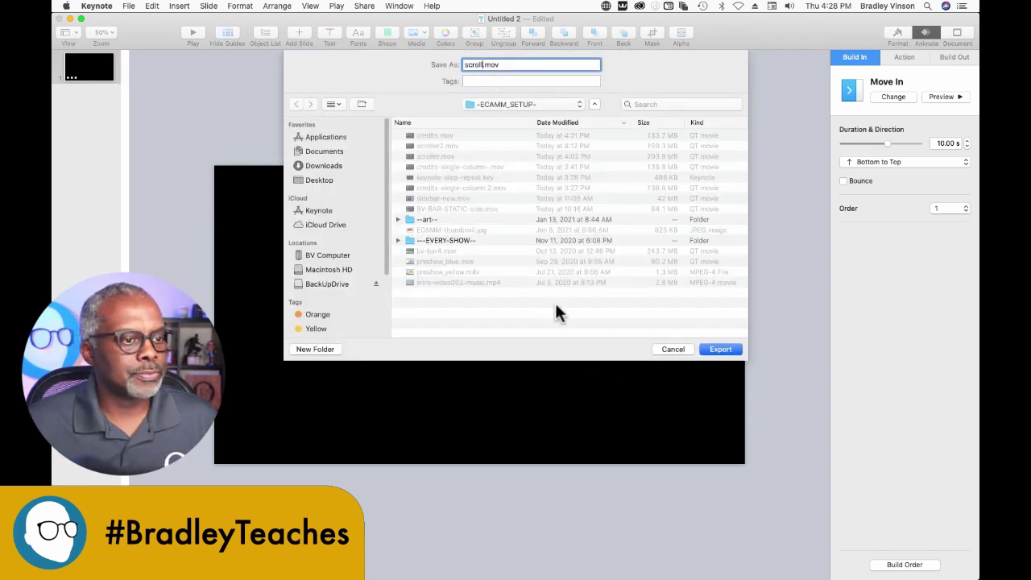
left_click(720, 350)
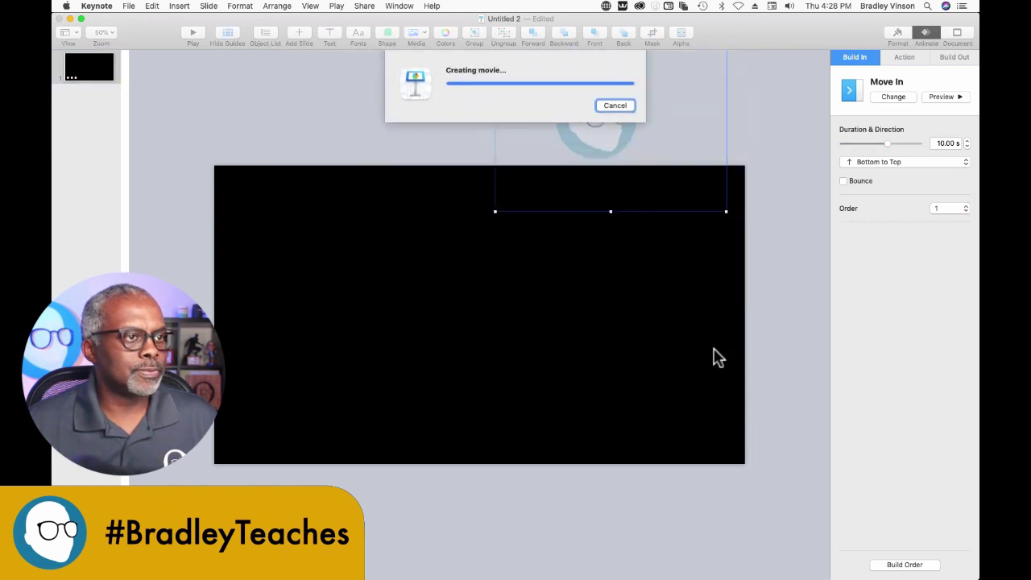